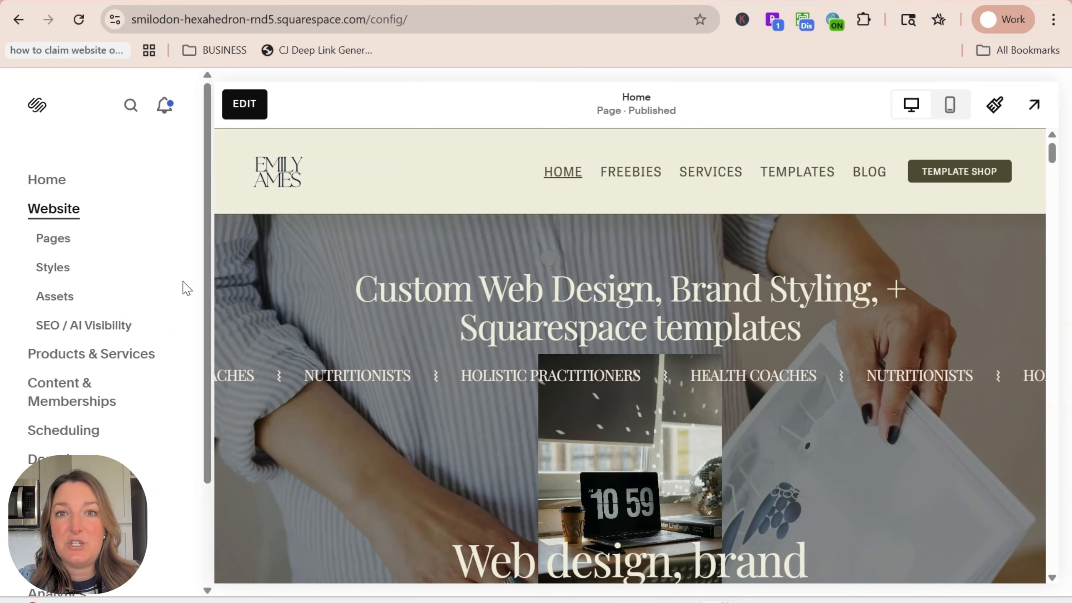
Step: Open the Home page for editing and save its hero section to this site's saved sections
left_click(245, 103)
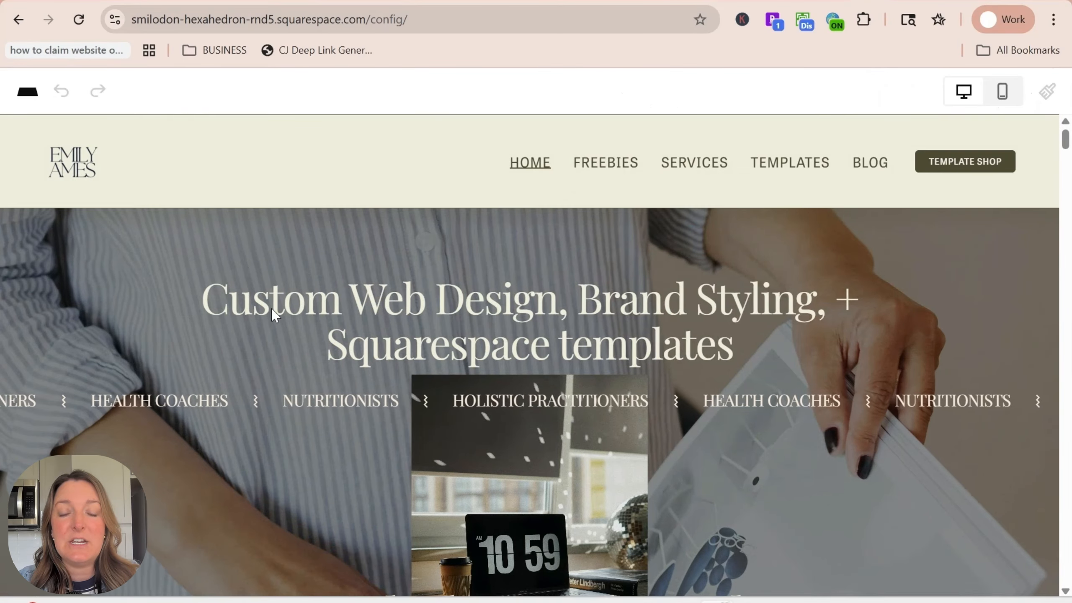
scroll(488, 341, "down", 5)
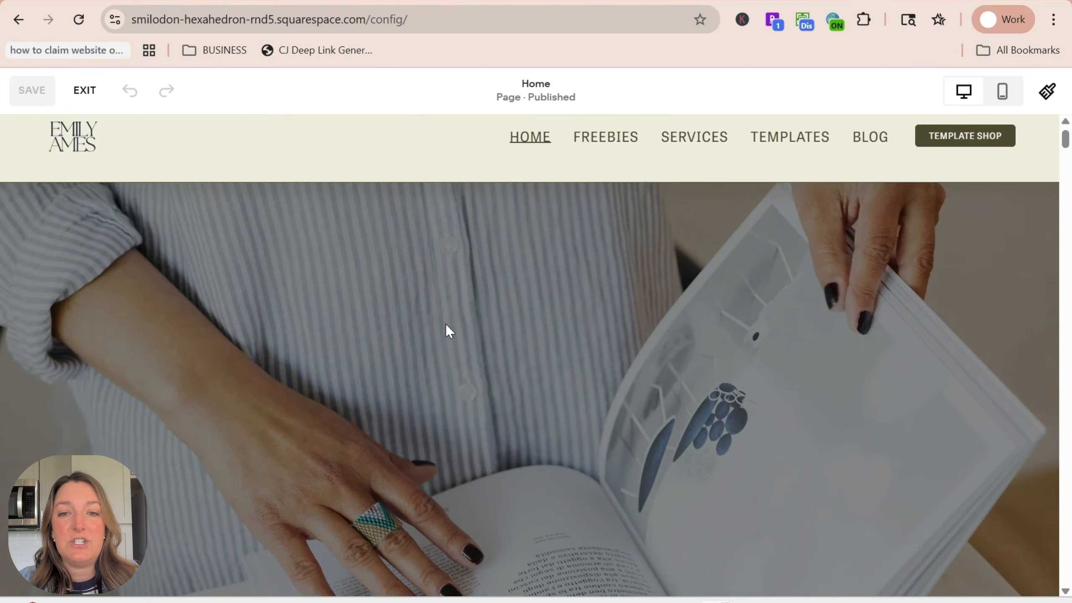
scroll(593, 370, "down", 1)
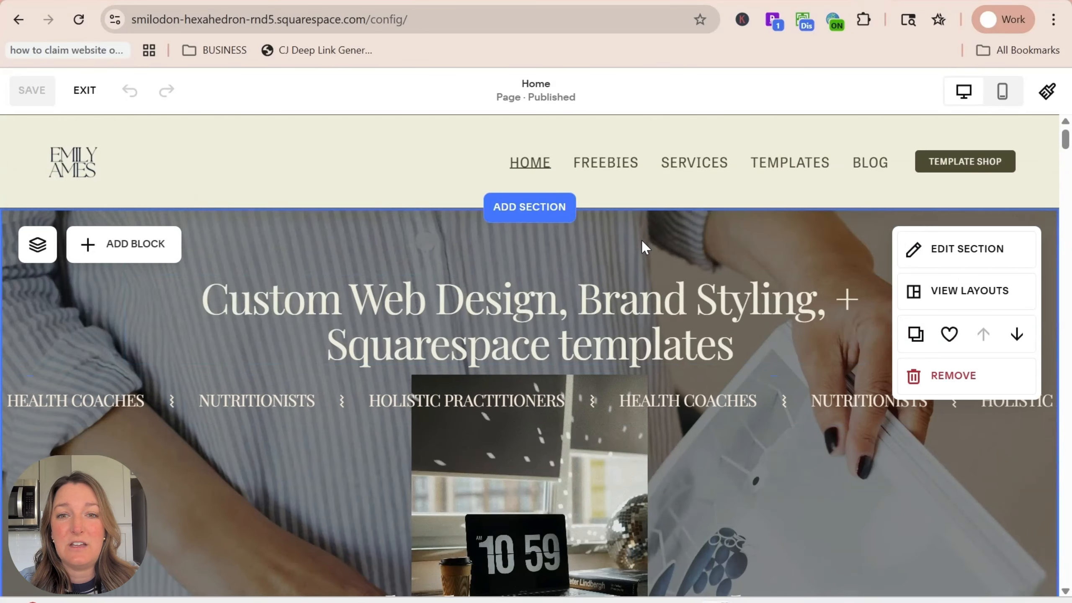
left_click(950, 336)
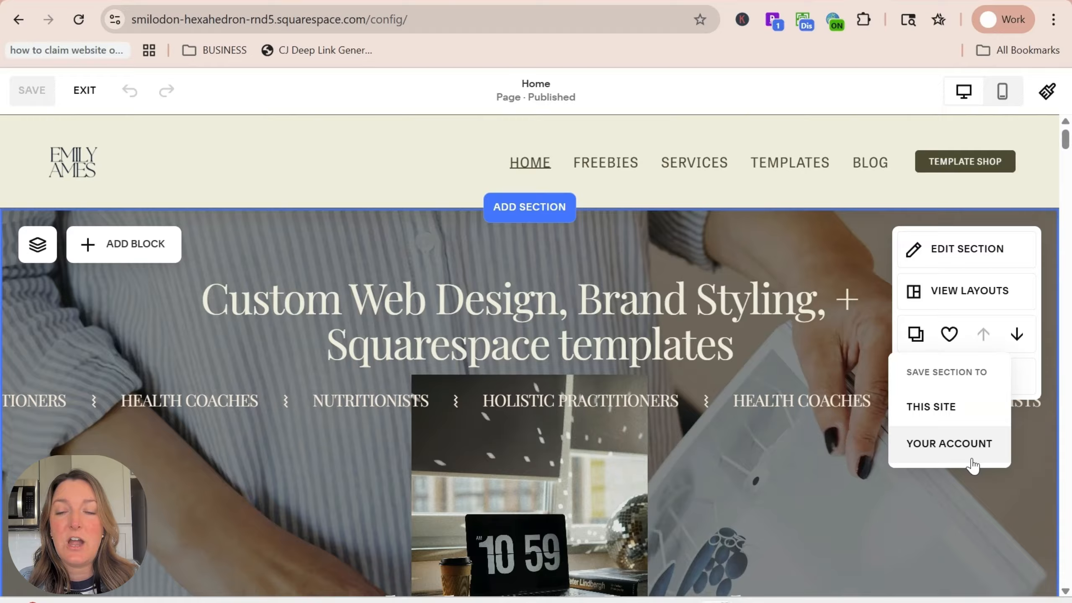
left_click(981, 409)
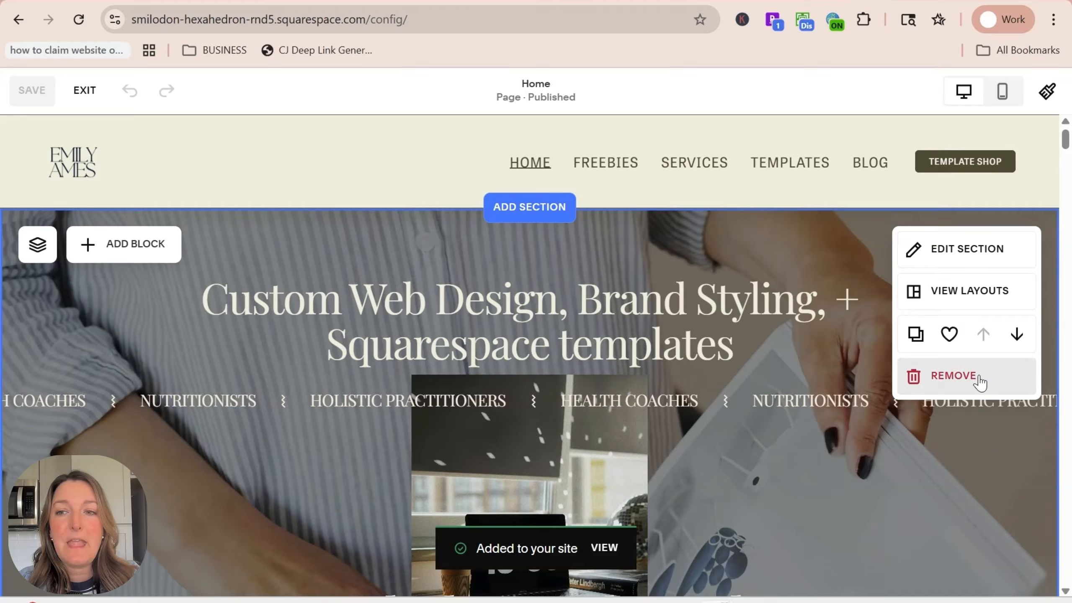
Step: View the saved sections stored for this site, browse their previews, and close the section library
scroll(948, 350, "down", 2)
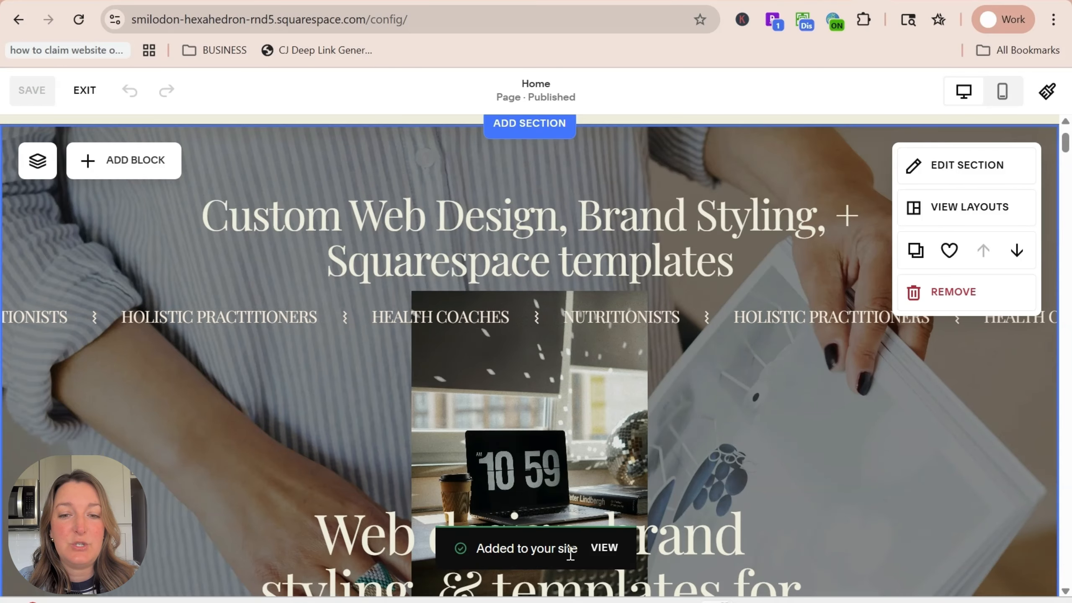
left_click(613, 550)
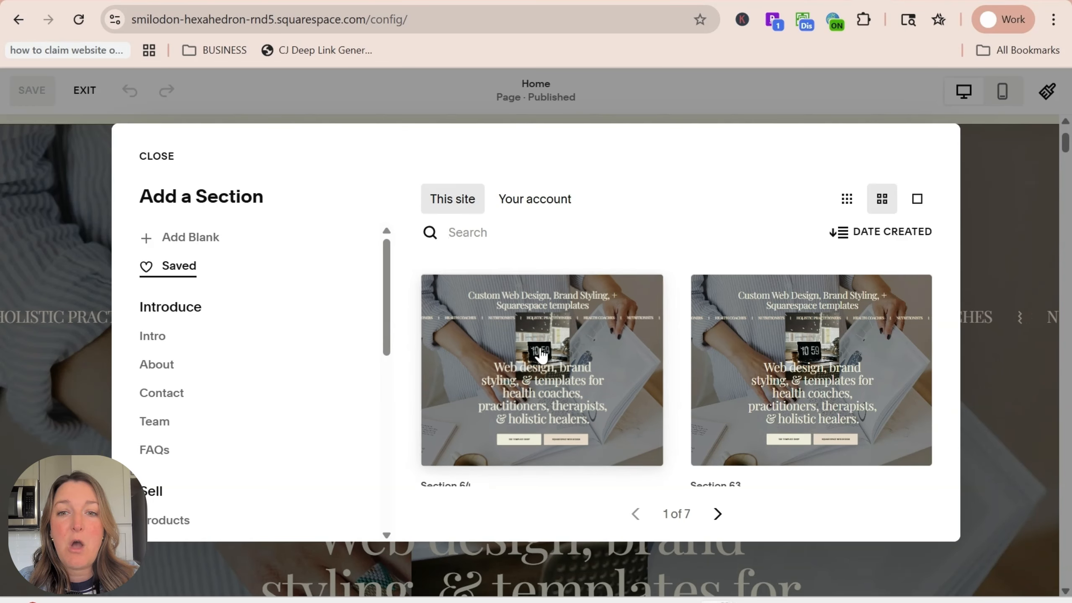
scroll(540, 353, "down", 8)
scroll(541, 353, "down", 3)
scroll(538, 354, "up", 10)
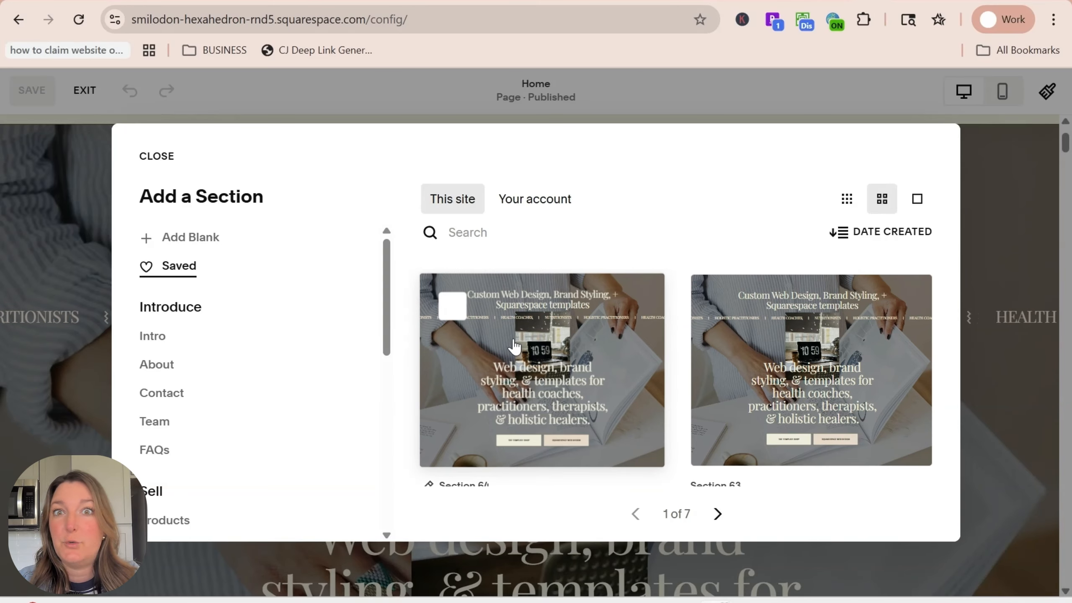
left_click(155, 157)
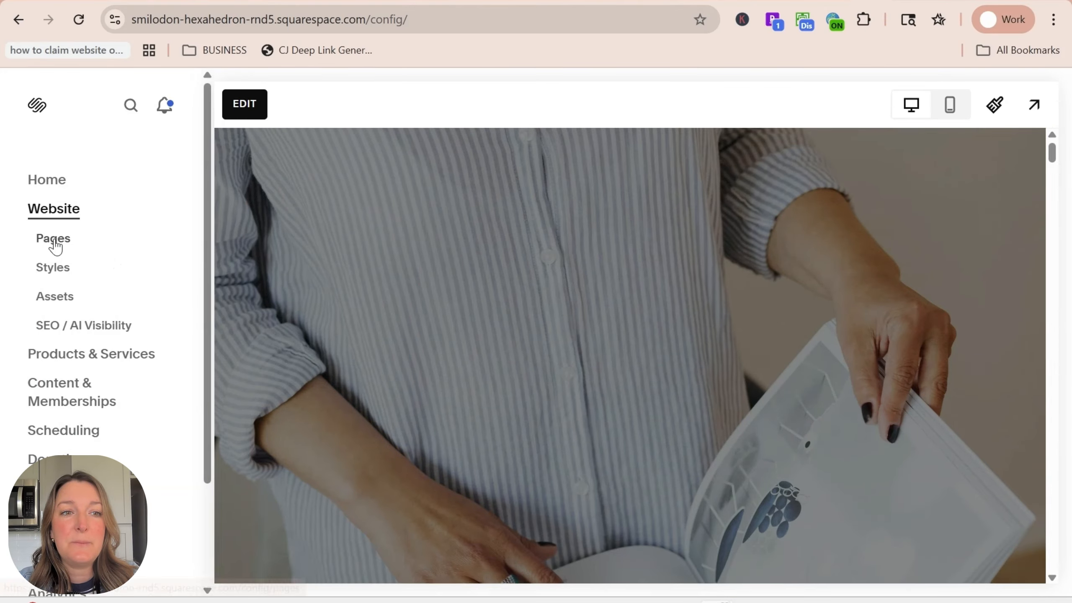
Step: Add a blank page named "test" to the Main Navigation
left_click(55, 247)
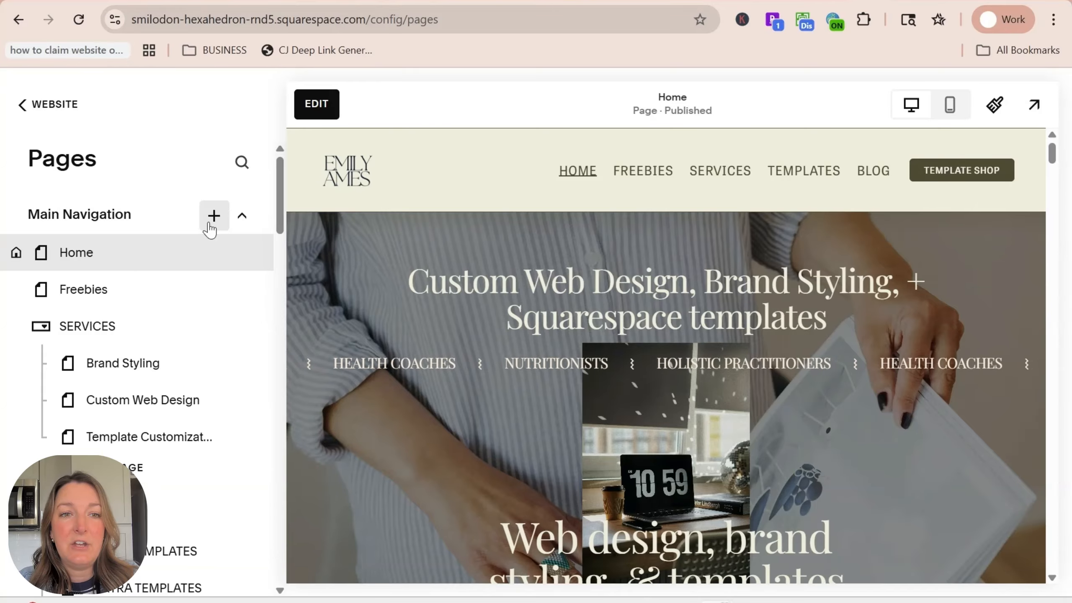
left_click(210, 224)
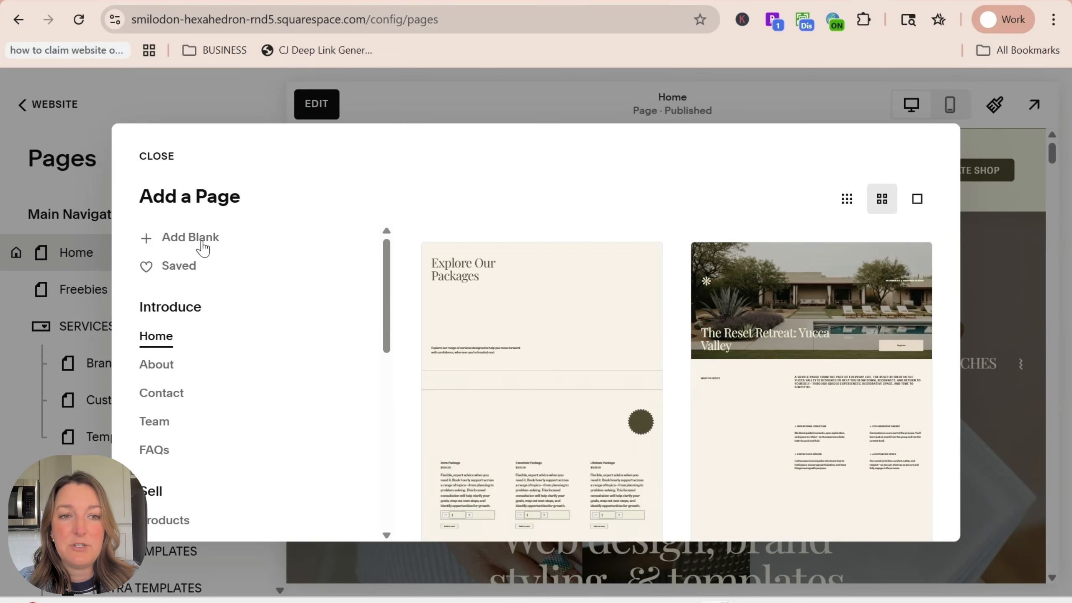
left_click(203, 243)
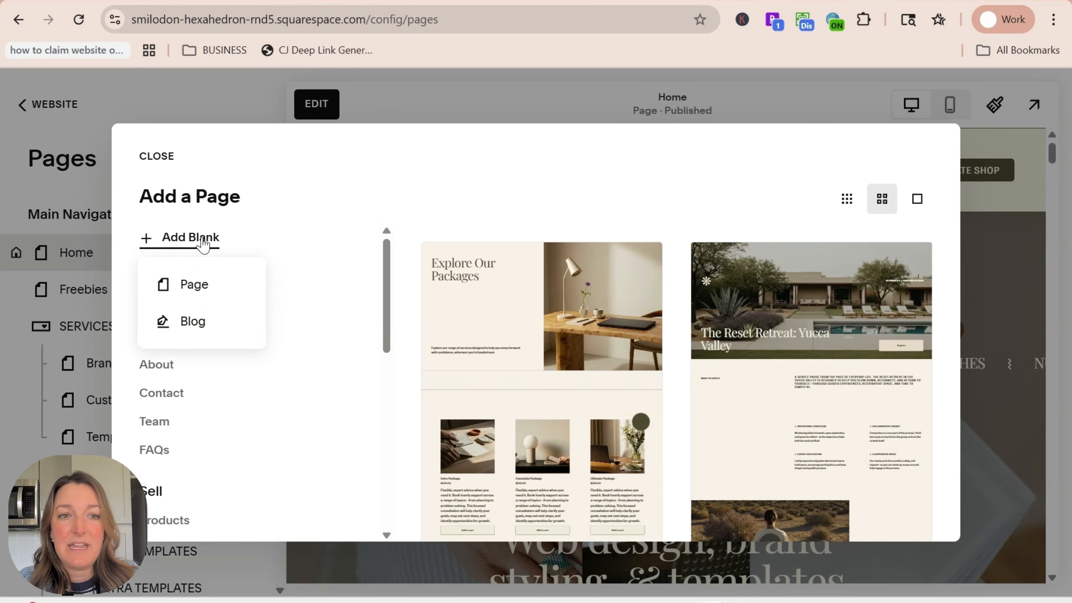
left_click(202, 285)
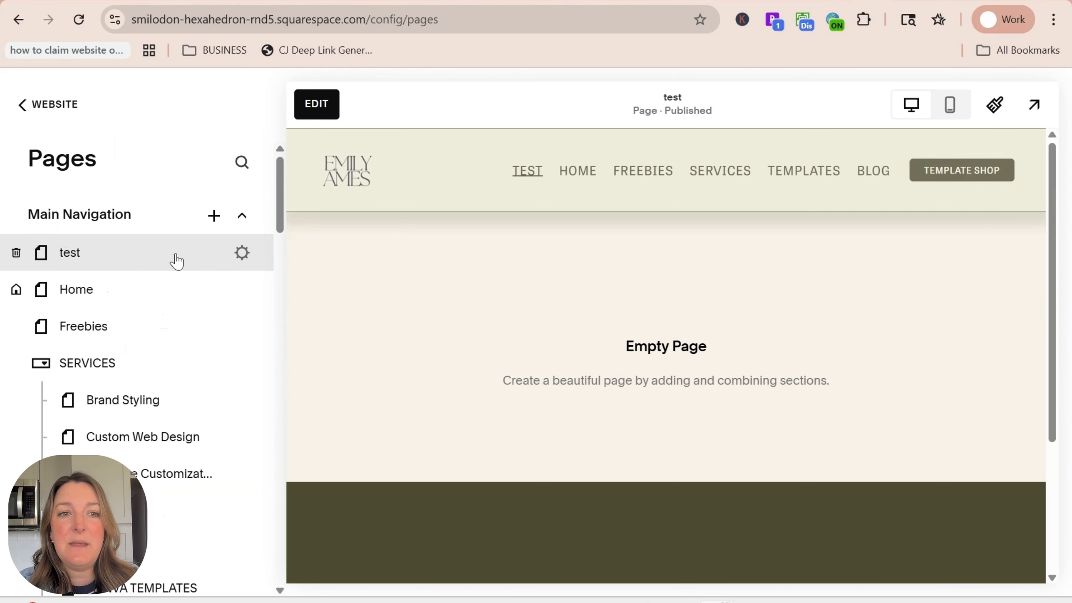
Step: Edit the test page and insert the most recently saved hero section from this site's saved sections
left_click(317, 105)
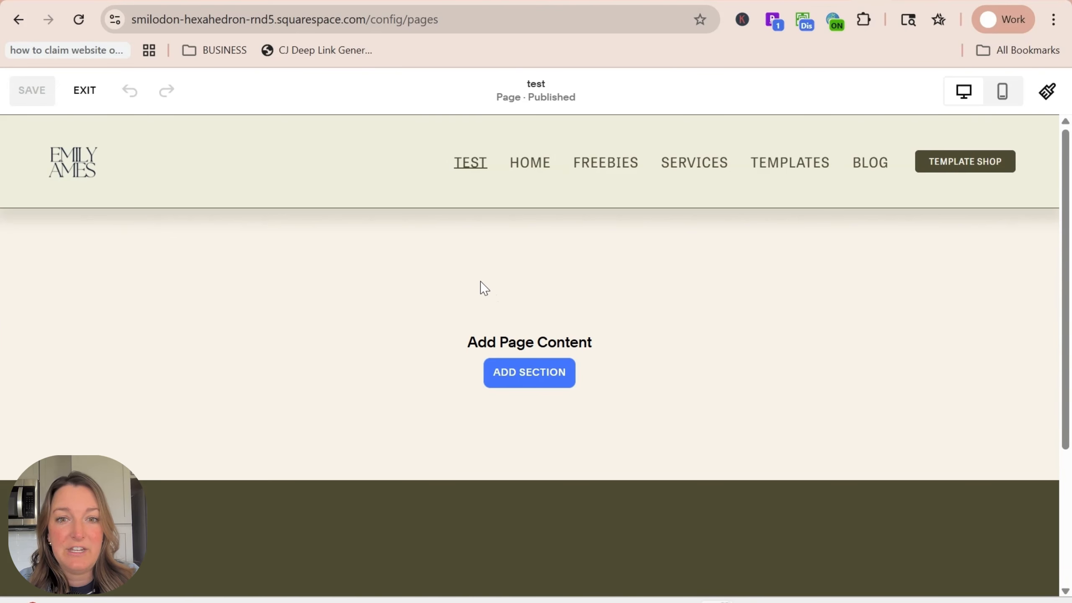
left_click(532, 379)
left_click(177, 270)
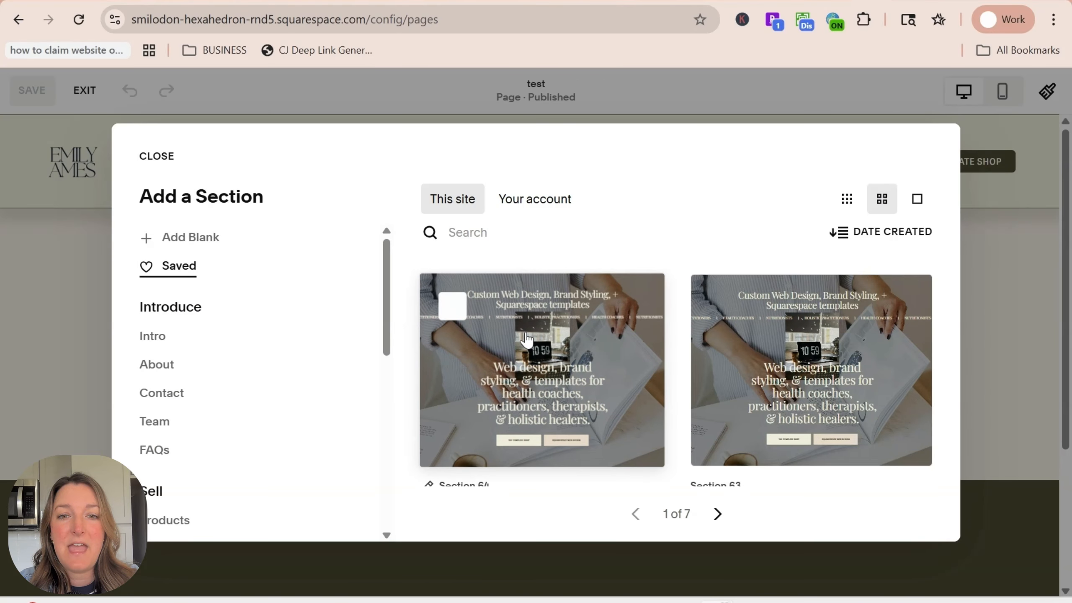
left_click(527, 338)
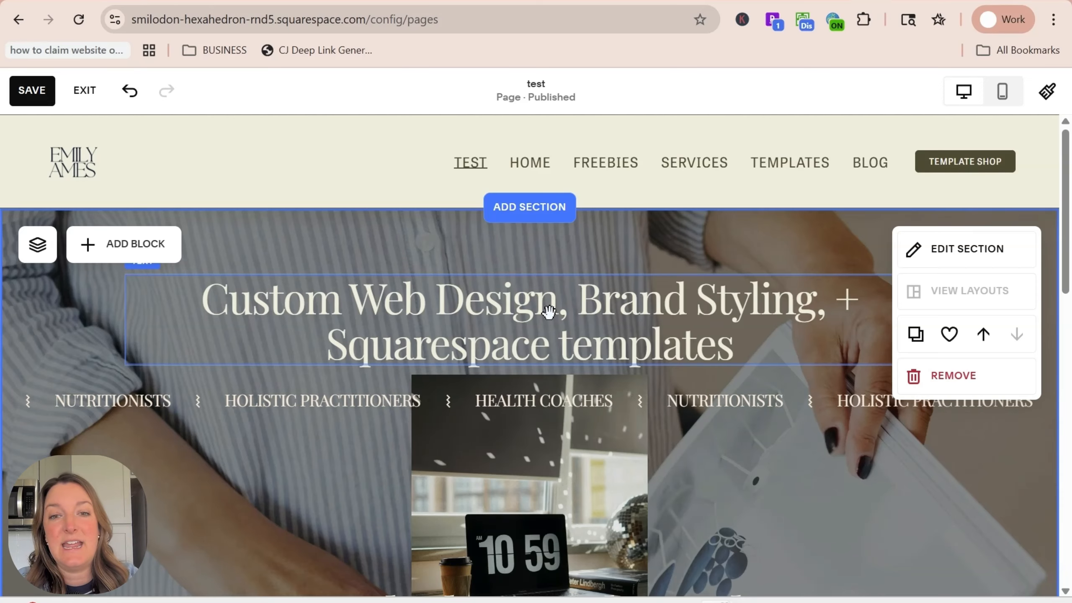
scroll(591, 330, "down", 4)
scroll(614, 331, "down", 5)
scroll(798, 490, "up", 9)
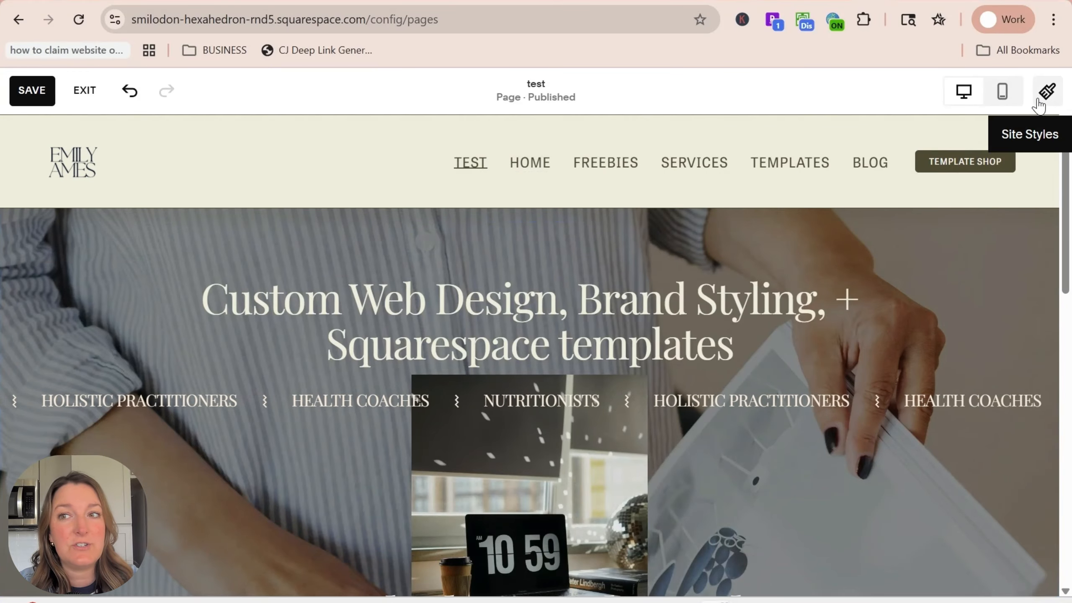
Step: Examine the test page's layout from the hero section through the testimonial section to the footer
mouse_move(822, 460)
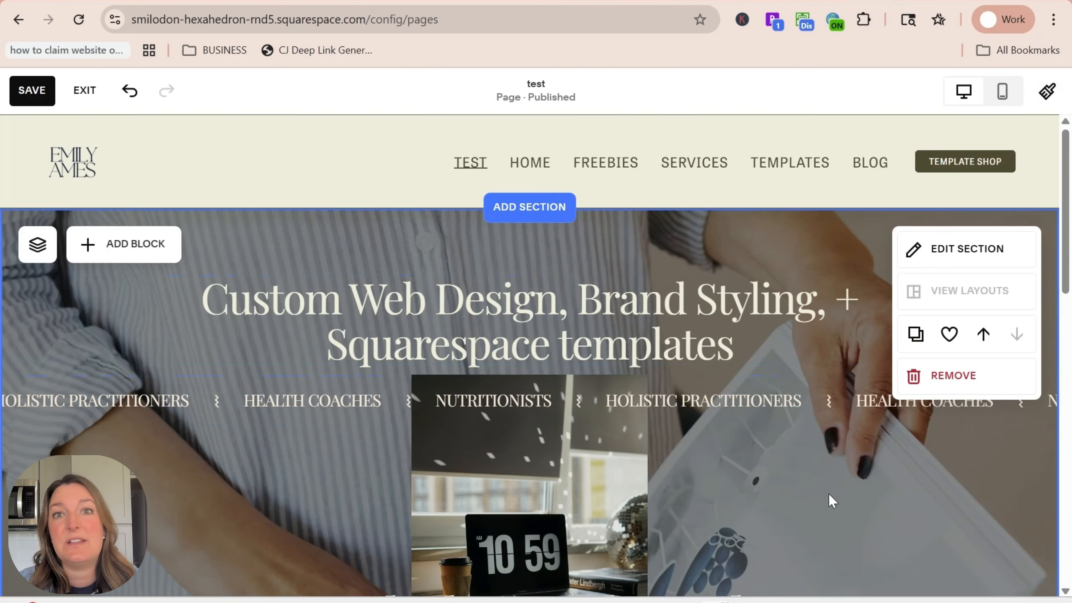
scroll(738, 334, "down", 15)
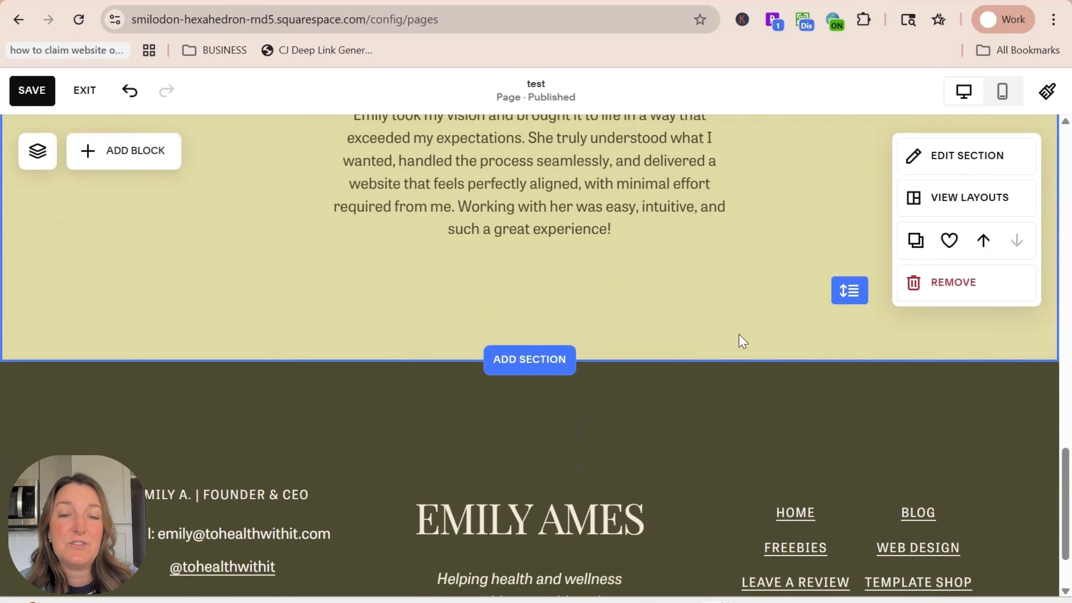
scroll(738, 334, "up", 15)
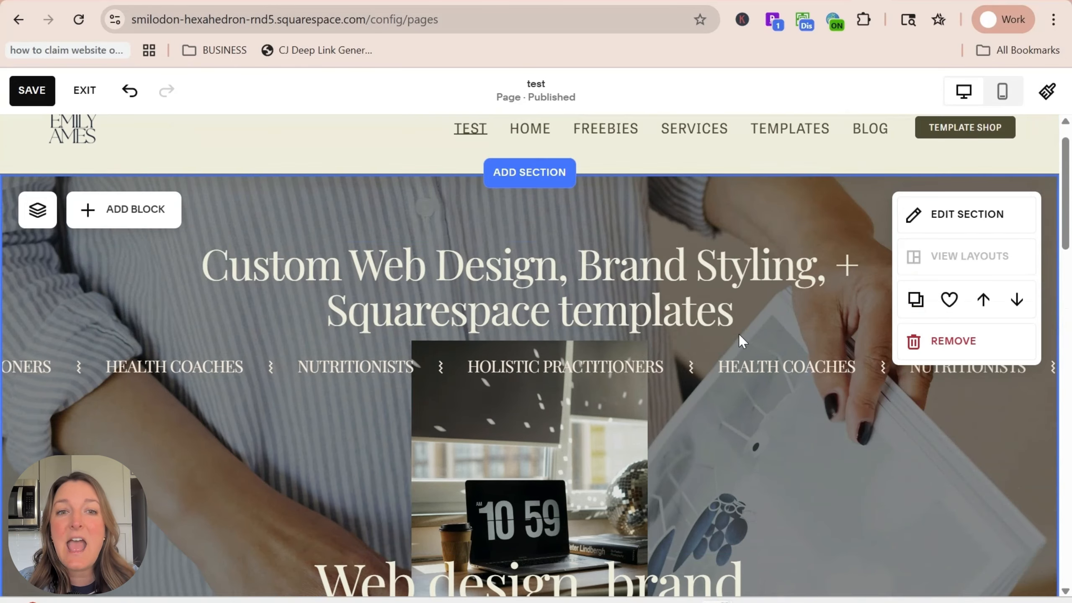
scroll(594, 336, "down", 5)
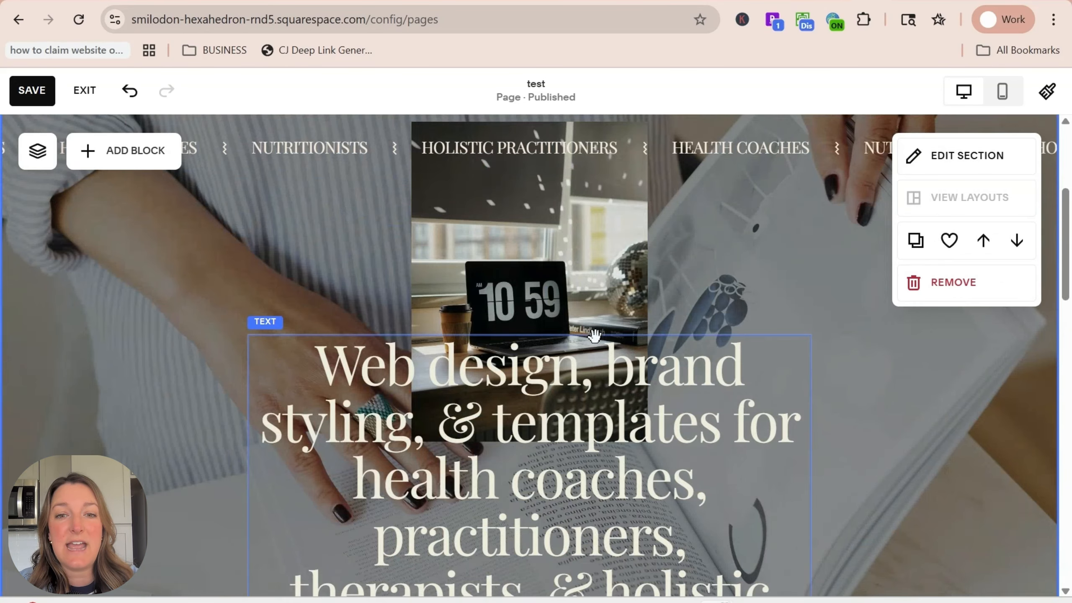
scroll(594, 336, "down", 15)
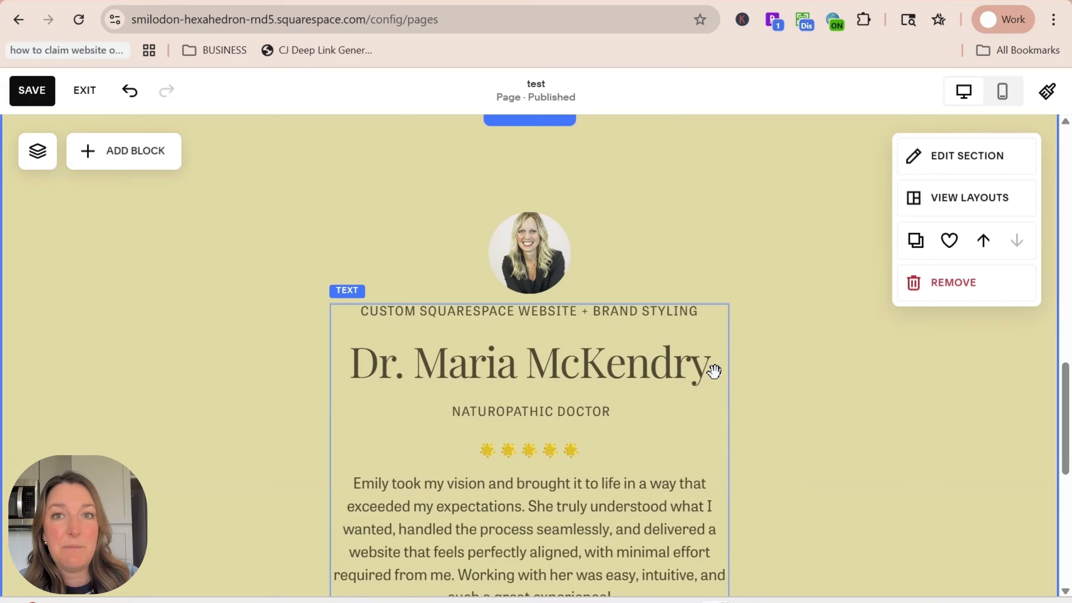
scroll(711, 367, "up", 5)
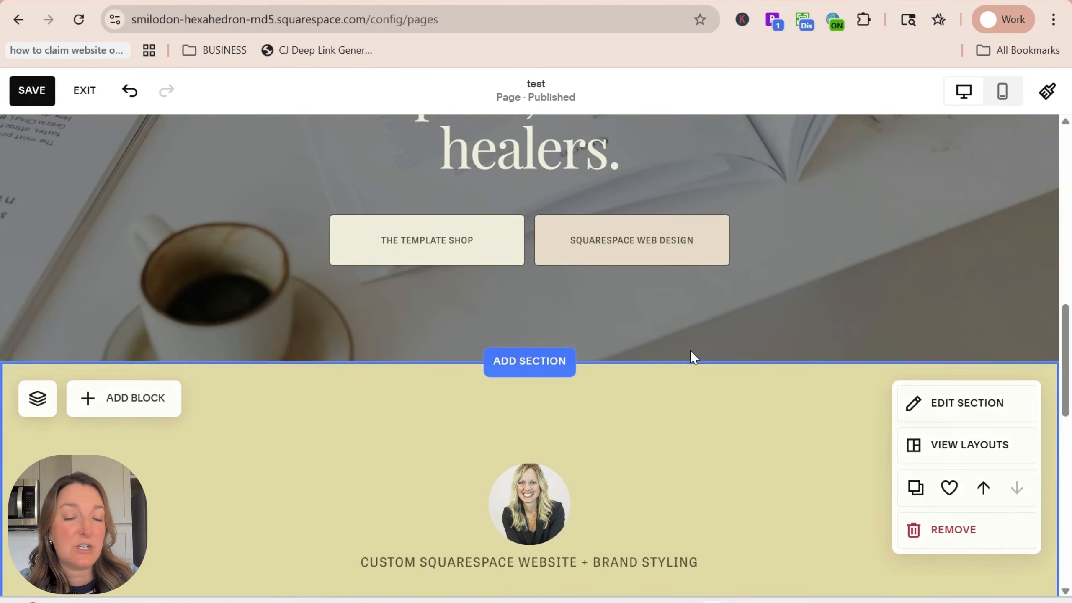
scroll(717, 358, "up", 15)
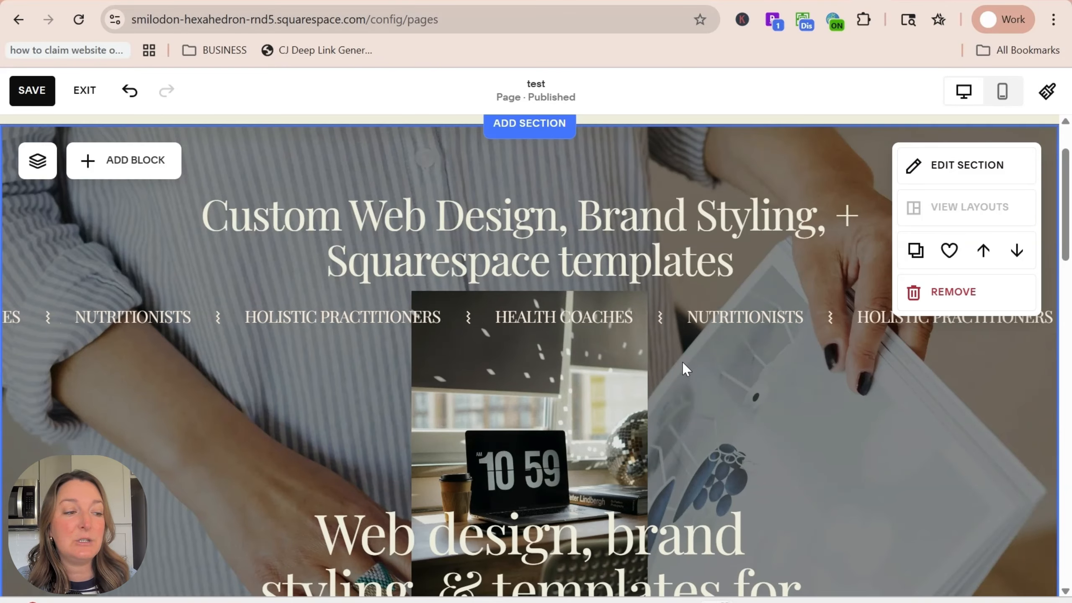
scroll(683, 363, "down", 10)
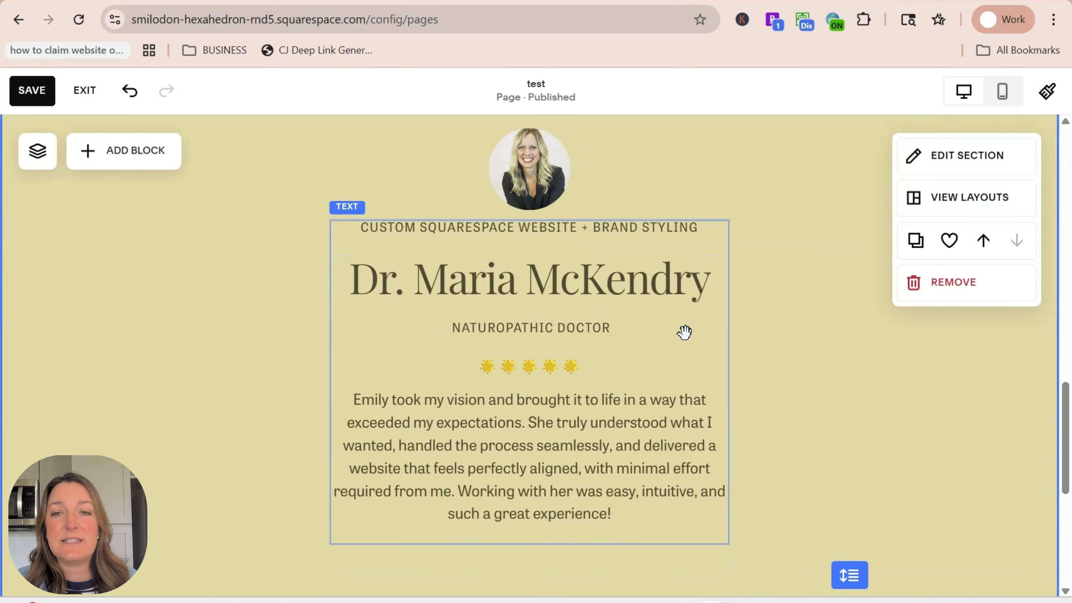
scroll(758, 306, "up", 2)
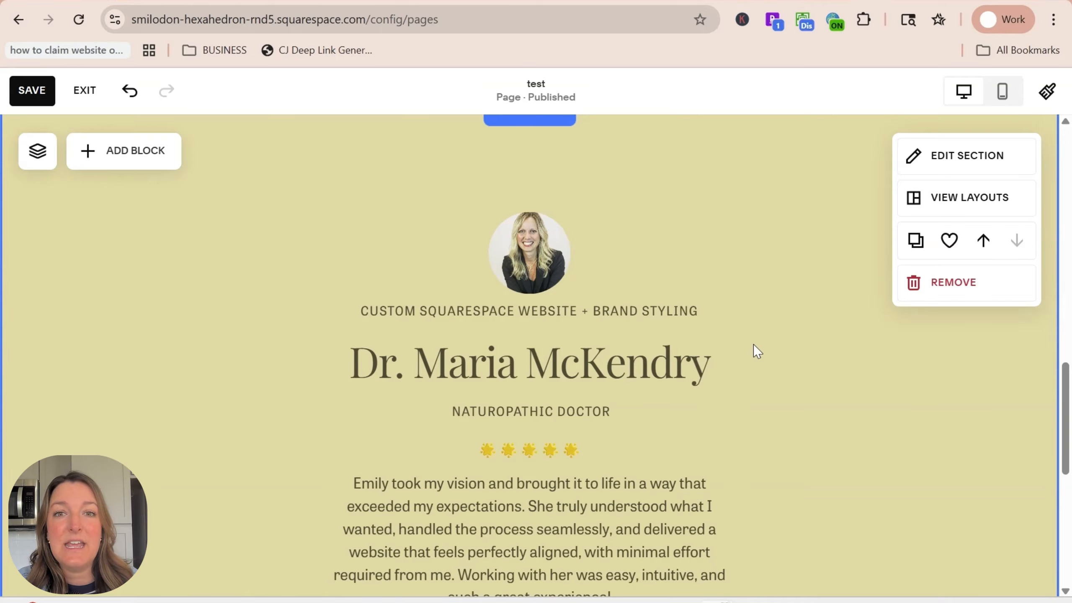
scroll(753, 345, "down", 2)
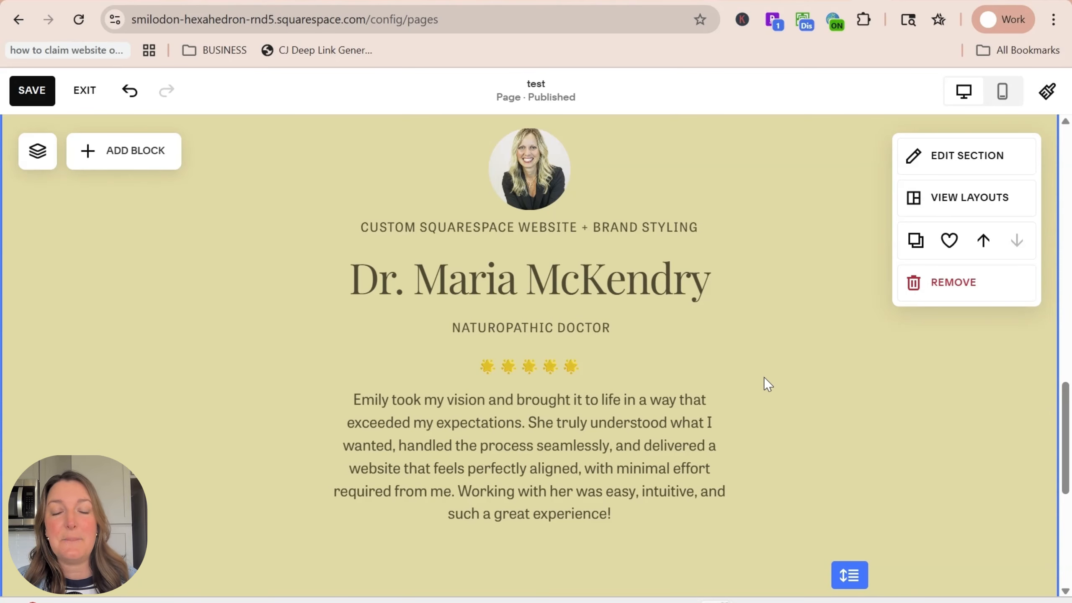
scroll(763, 377, "down", 4)
scroll(763, 377, "up", 10)
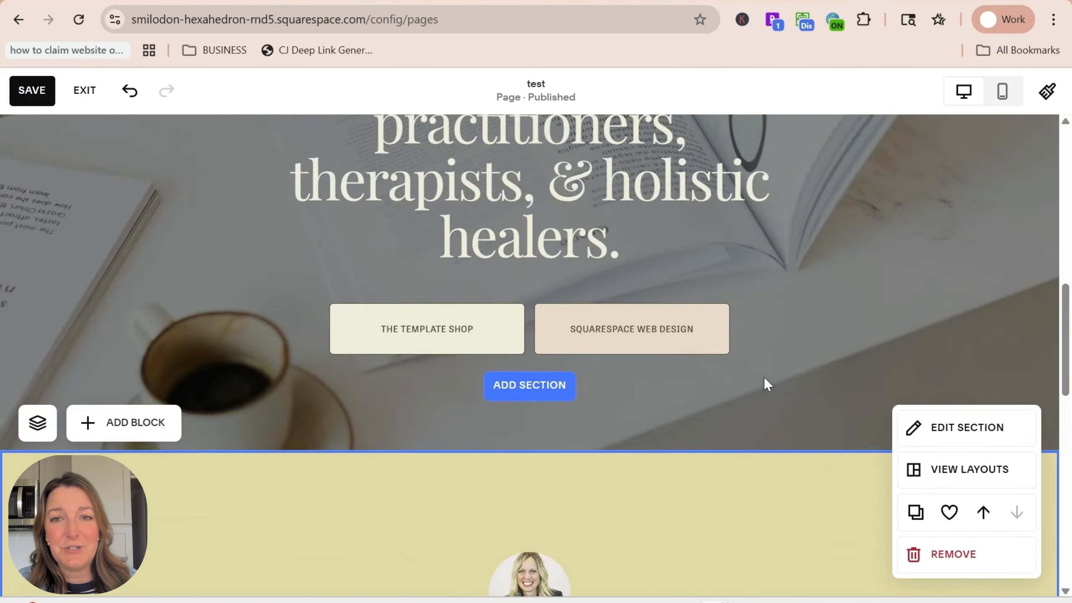
scroll(763, 378, "up", 12)
scroll(759, 380, "down", 20)
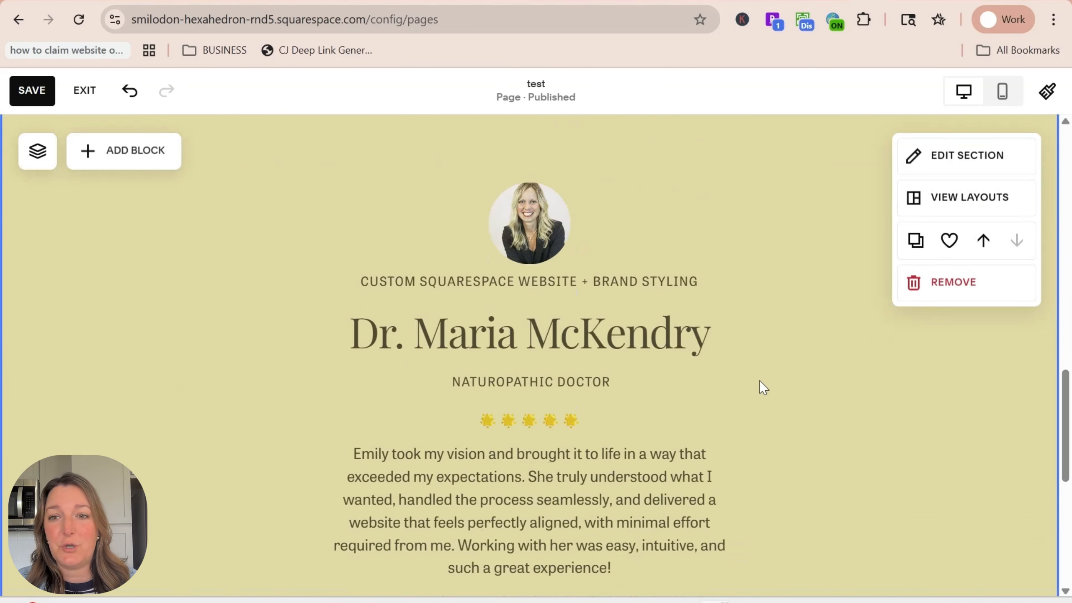
scroll(760, 382, "down", 5)
scroll(759, 381, "up", 20)
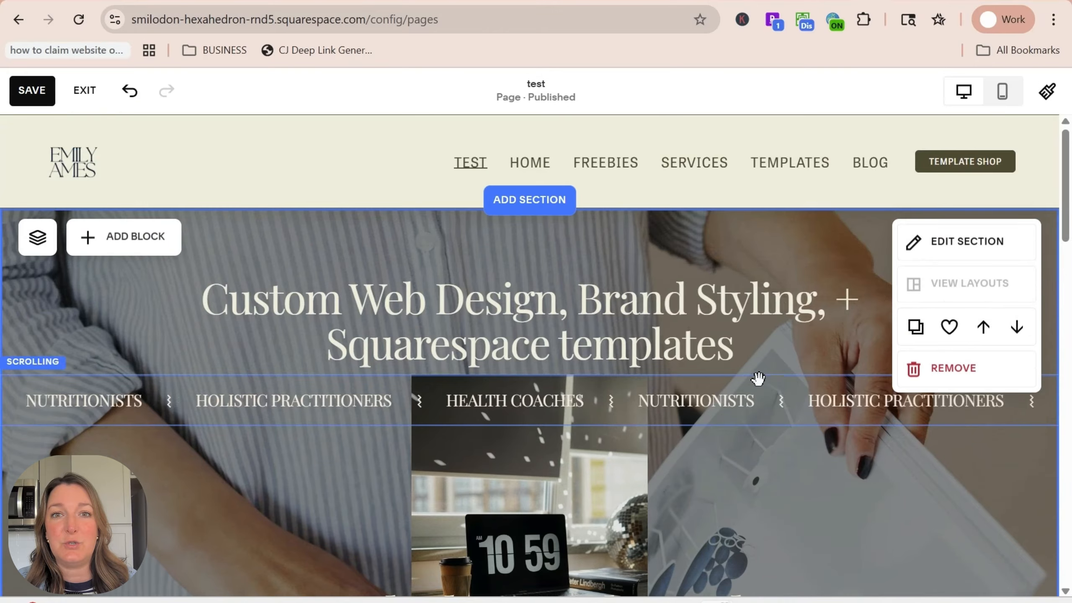